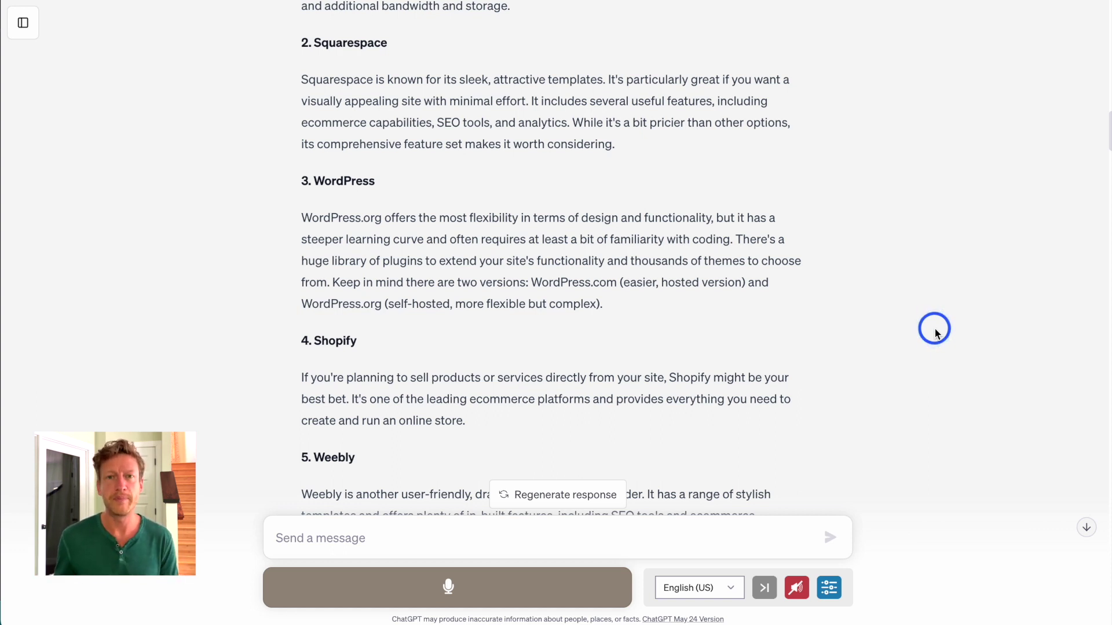
# Step: Review the chat's website builder comparison, headline suggestions and Squarespace template recommendations for the plumbing business
pyautogui.scroll(-3, 935, 332)
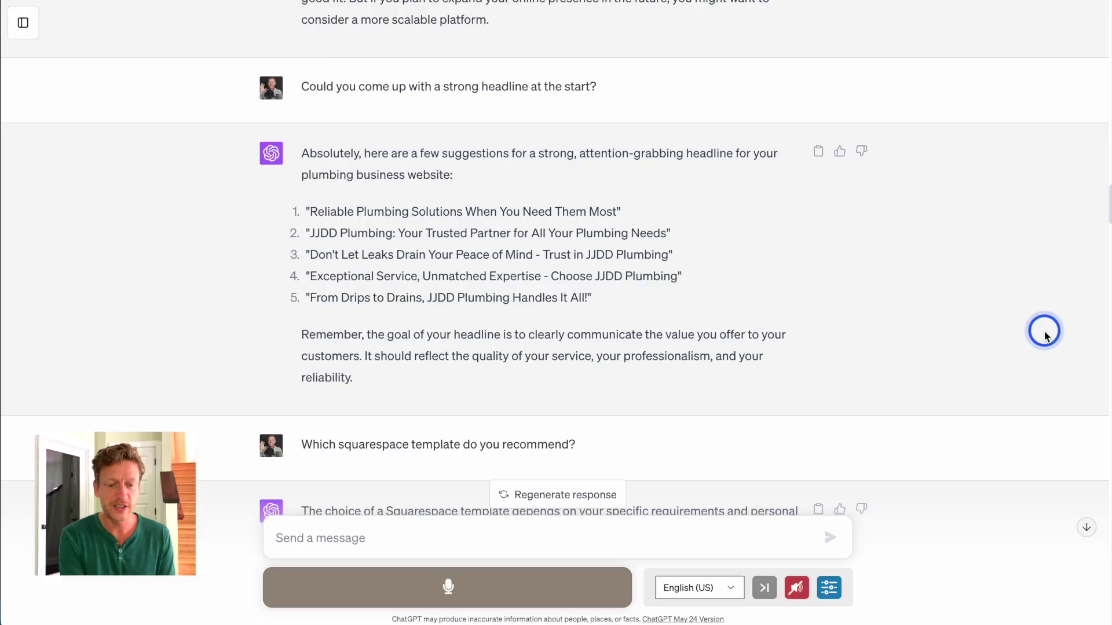
pyautogui.scroll(-1, 1045, 336)
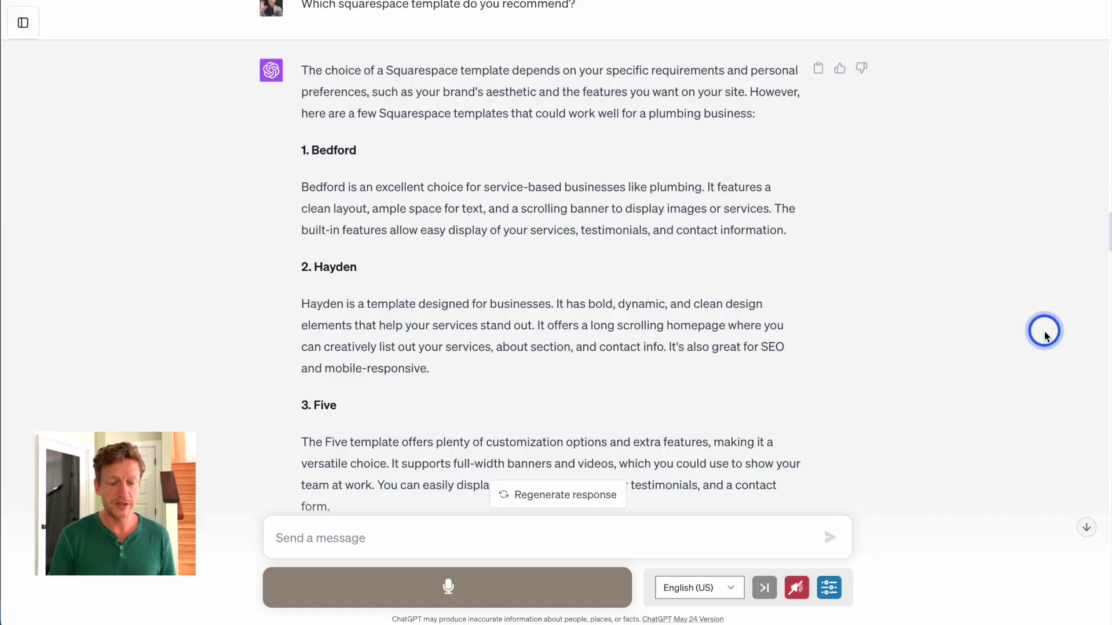
pyautogui.scroll(-8, 1045, 336)
pyautogui.scroll(7, 1046, 336)
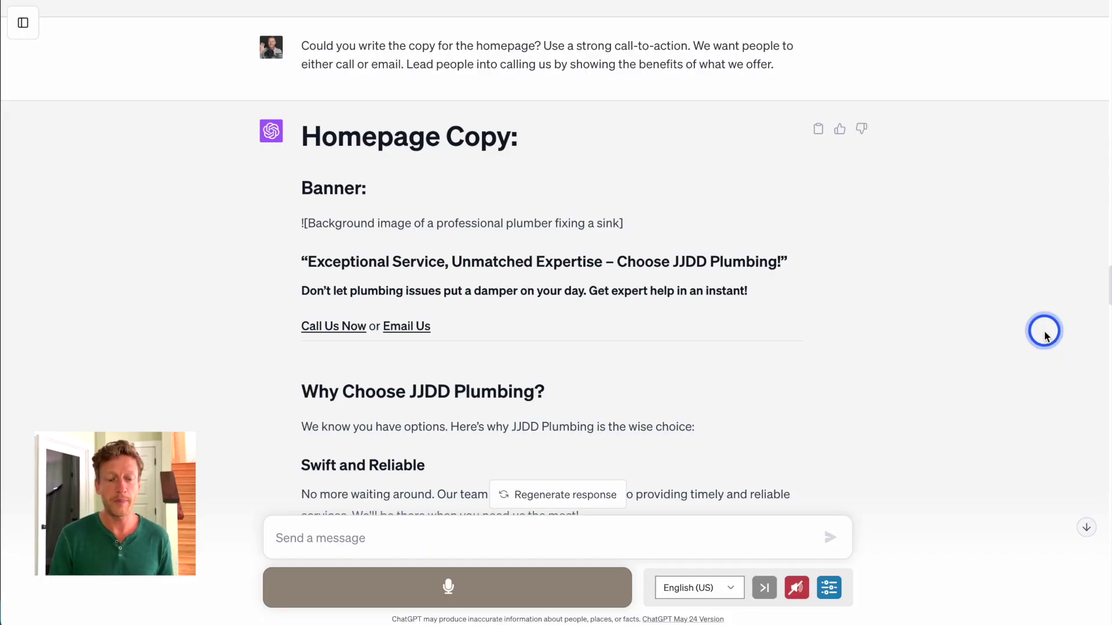
# Step: Read through the generated homepage copy for JJDD Plumbing, from the banner to the footer
pyautogui.scroll(-3, 1045, 336)
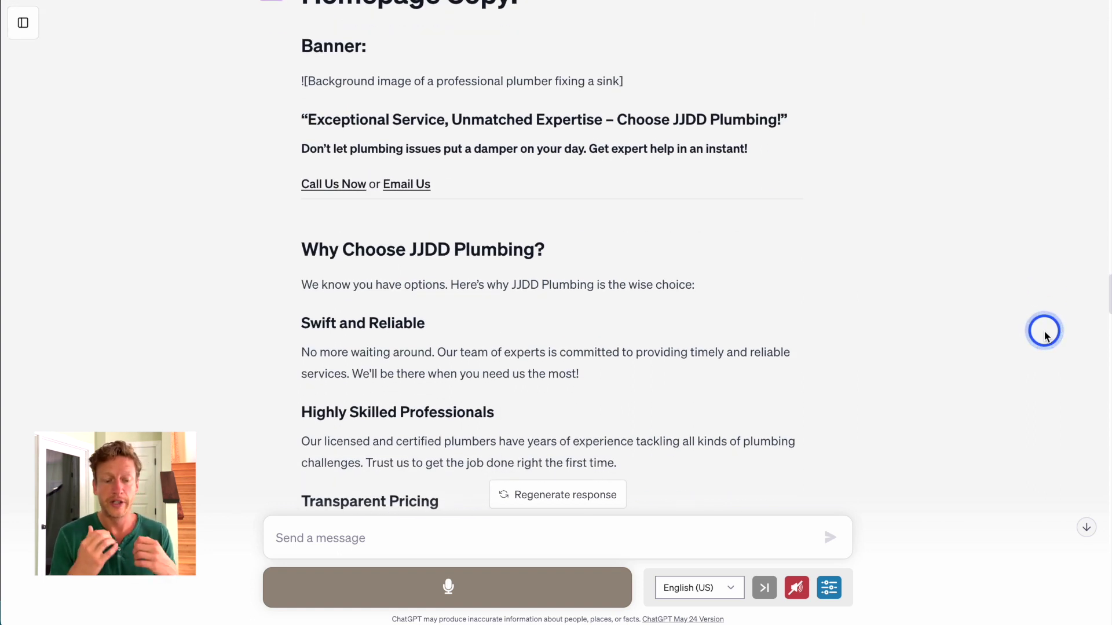
pyautogui.scroll(-3, 1045, 336)
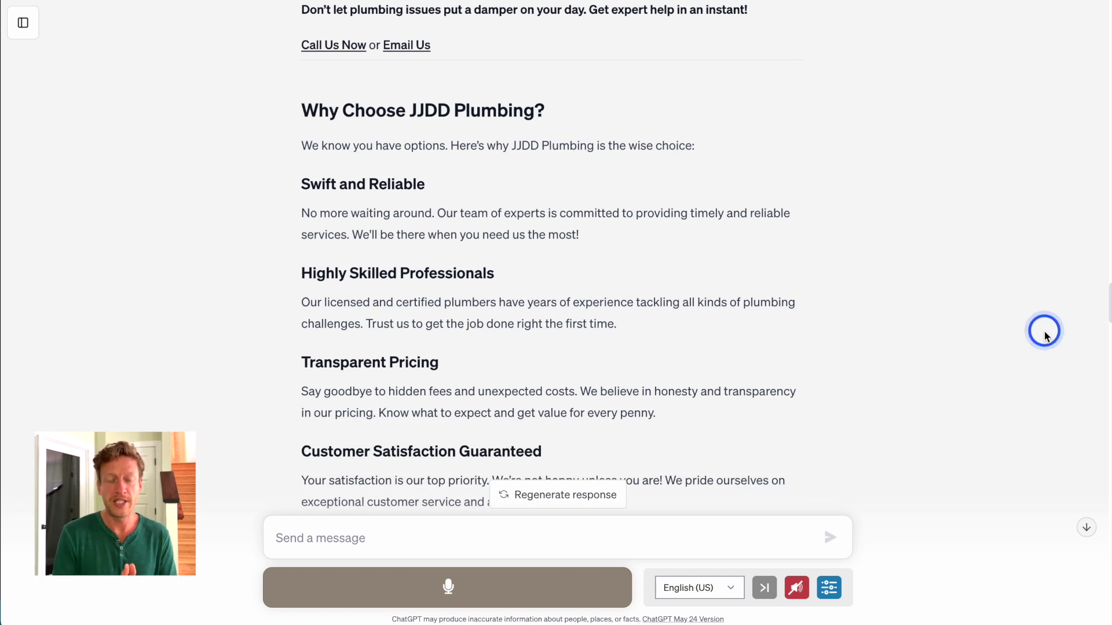
pyautogui.scroll(-3, 1045, 335)
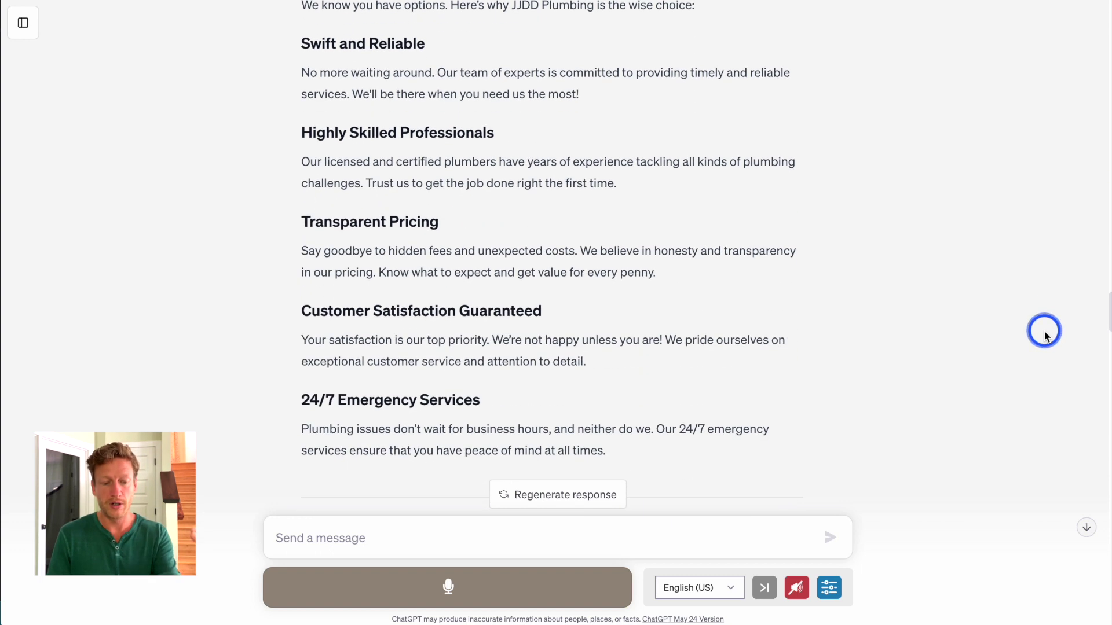
pyautogui.scroll(-4, 1045, 336)
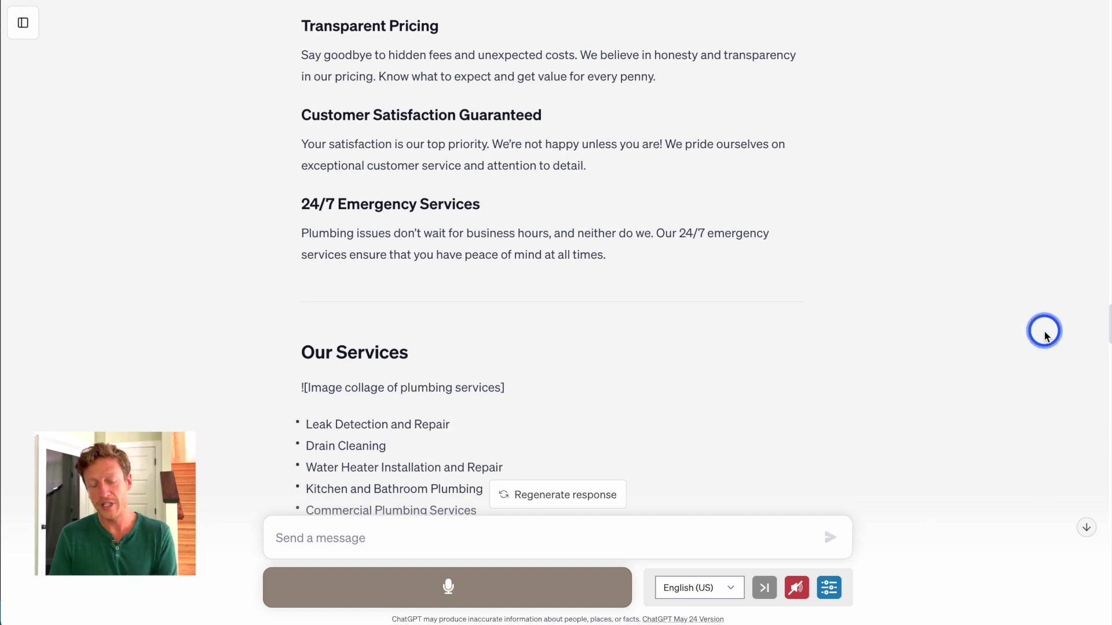
pyautogui.scroll(-4, 1046, 336)
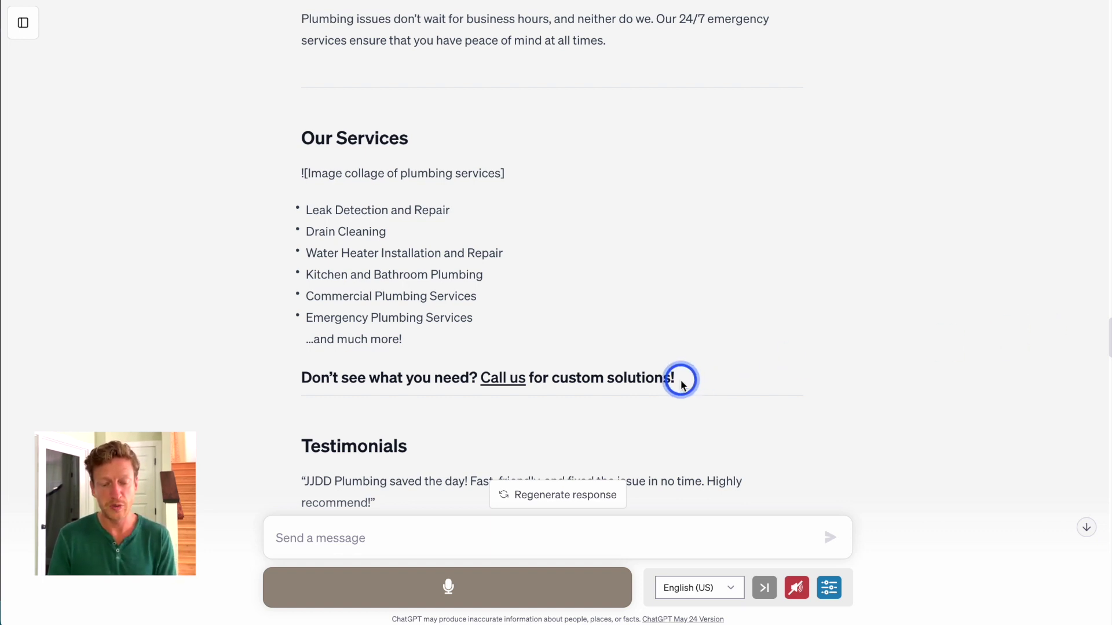
pyautogui.scroll(-1, 913, 393)
pyautogui.scroll(-3, 913, 392)
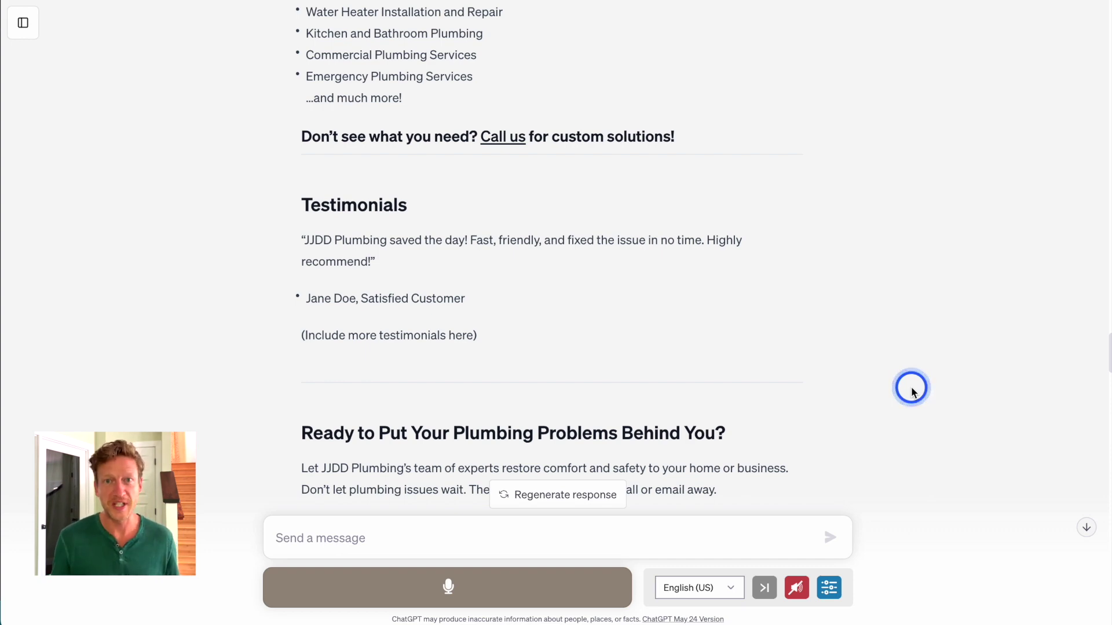
pyautogui.scroll(-4, 913, 393)
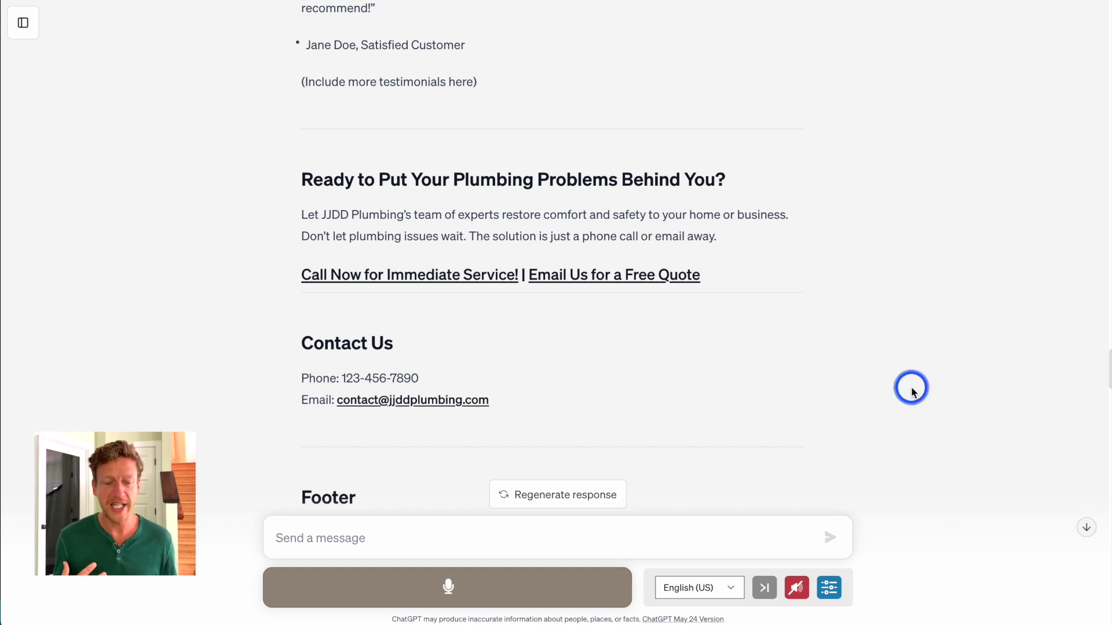
pyautogui.scroll(-2, 913, 393)
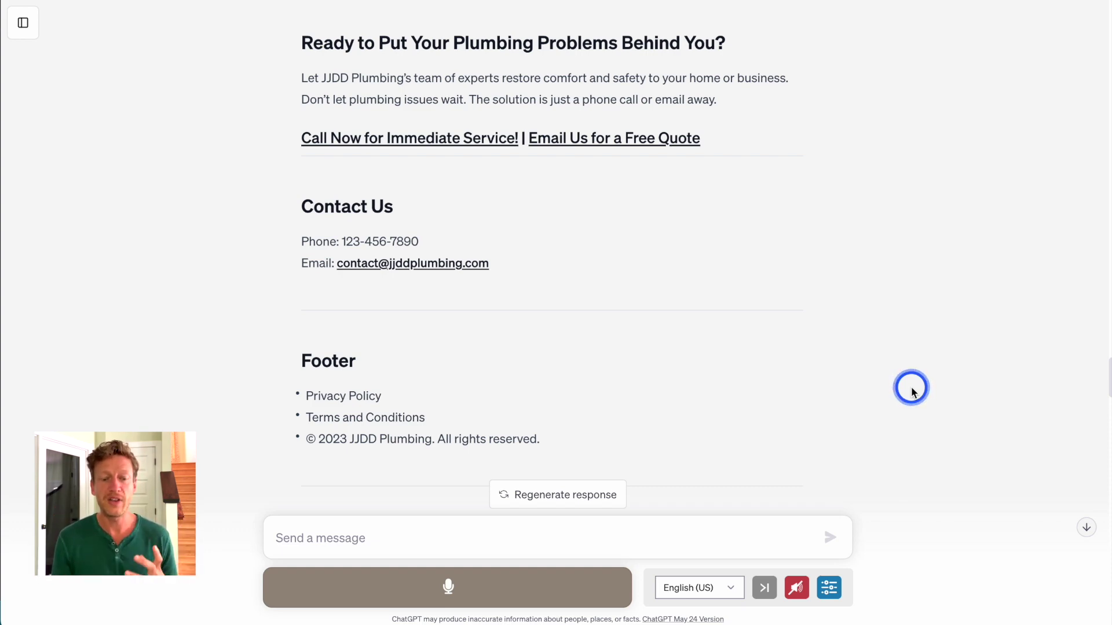
pyautogui.scroll(10, 912, 391)
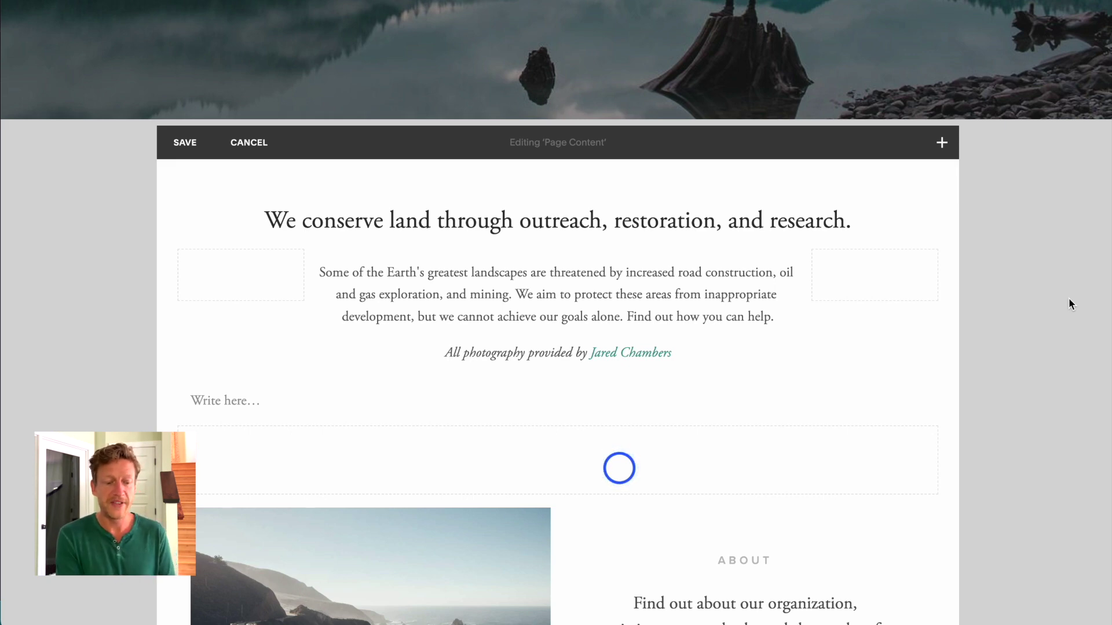
# Step: In the Squarespace page editor, select the main heading's text and open the empty text block below the introduction for editing
pyautogui.scroll(-3, 1013, 359)
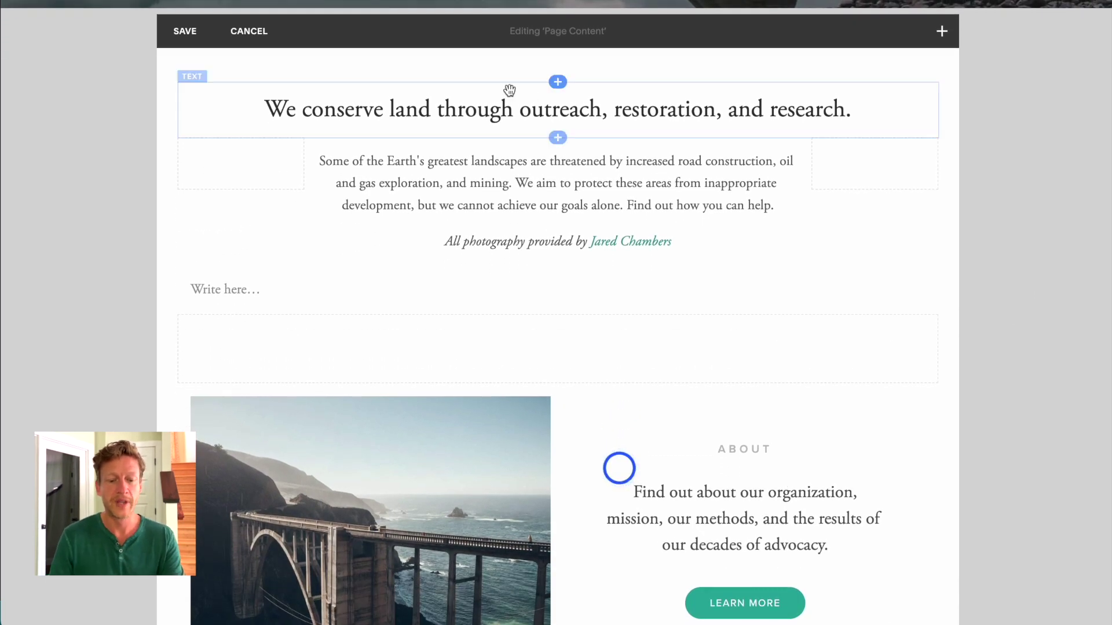
pyautogui.click(450, 113)
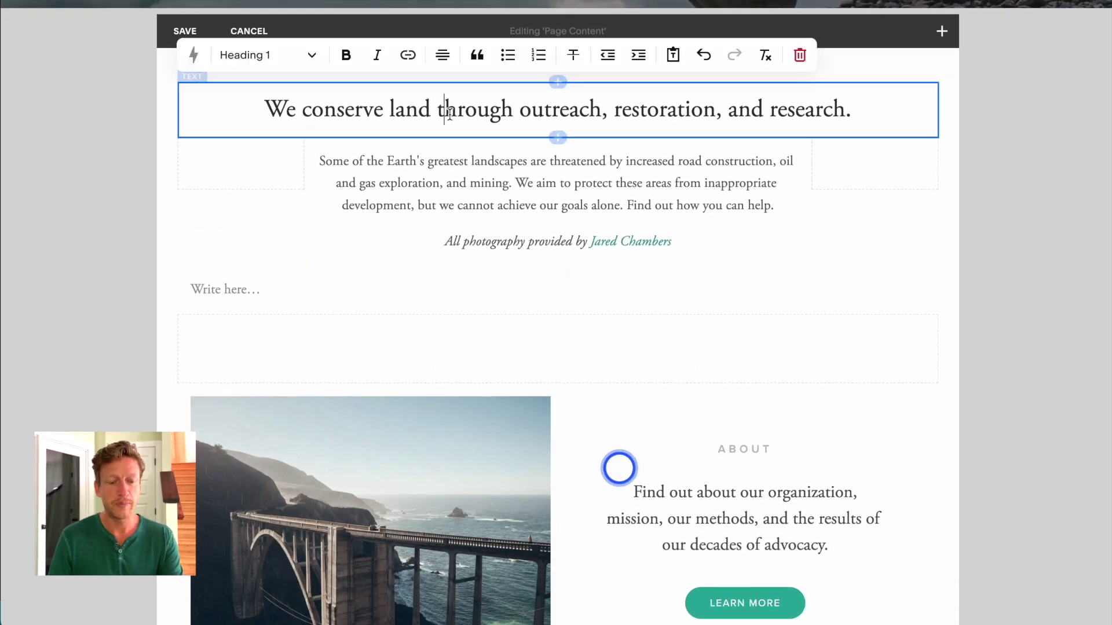
pyautogui.tripleClick(450, 114)
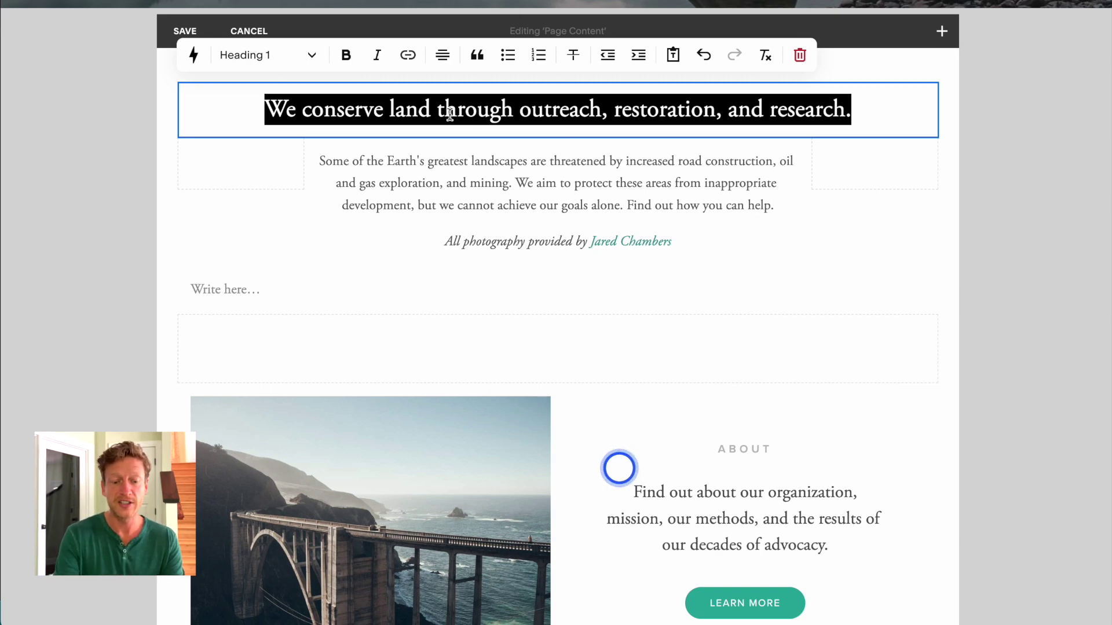
pyautogui.click(310, 293)
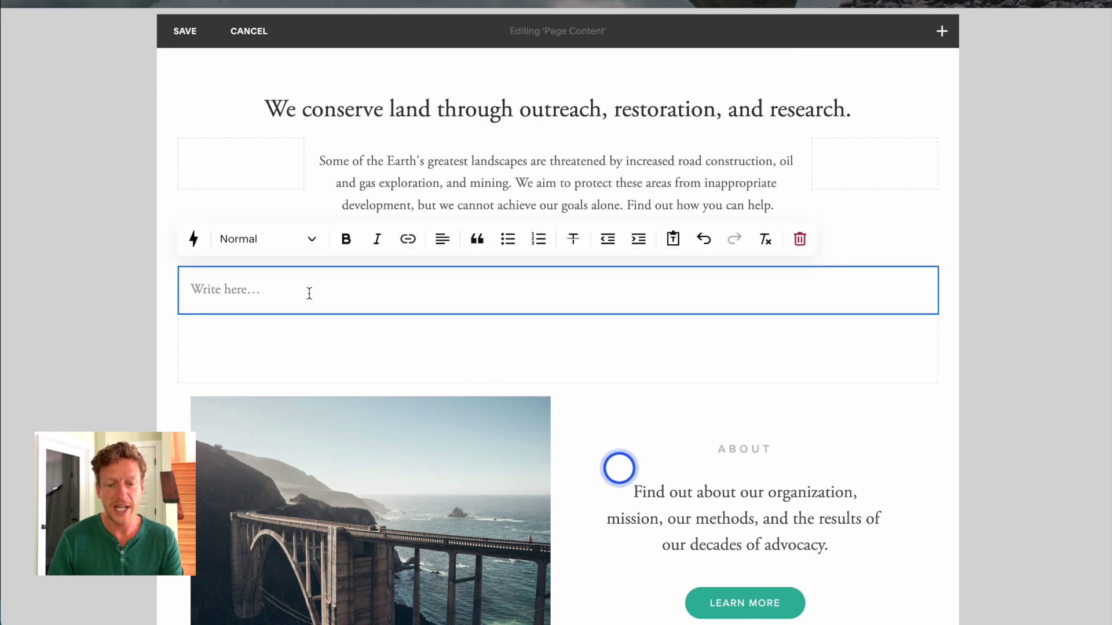
# Step: Insert an Image block between the introductory paragraph and the empty text block, and leave its settings unchanged
pyautogui.click(942, 32)
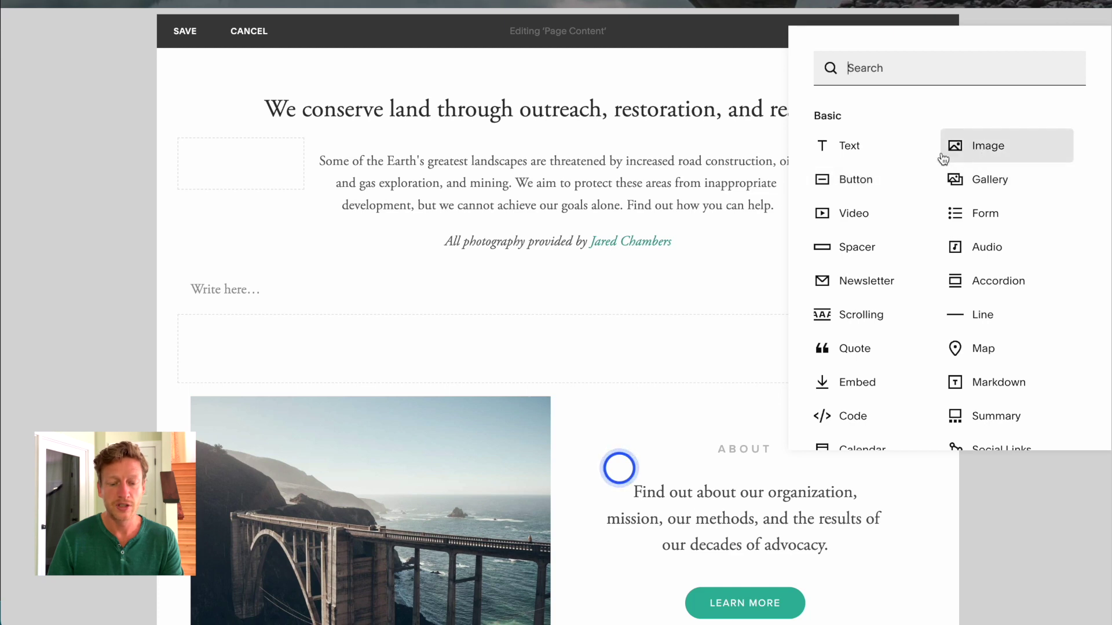
pyautogui.moveTo(943, 159); pyautogui.dragTo(526, 269)
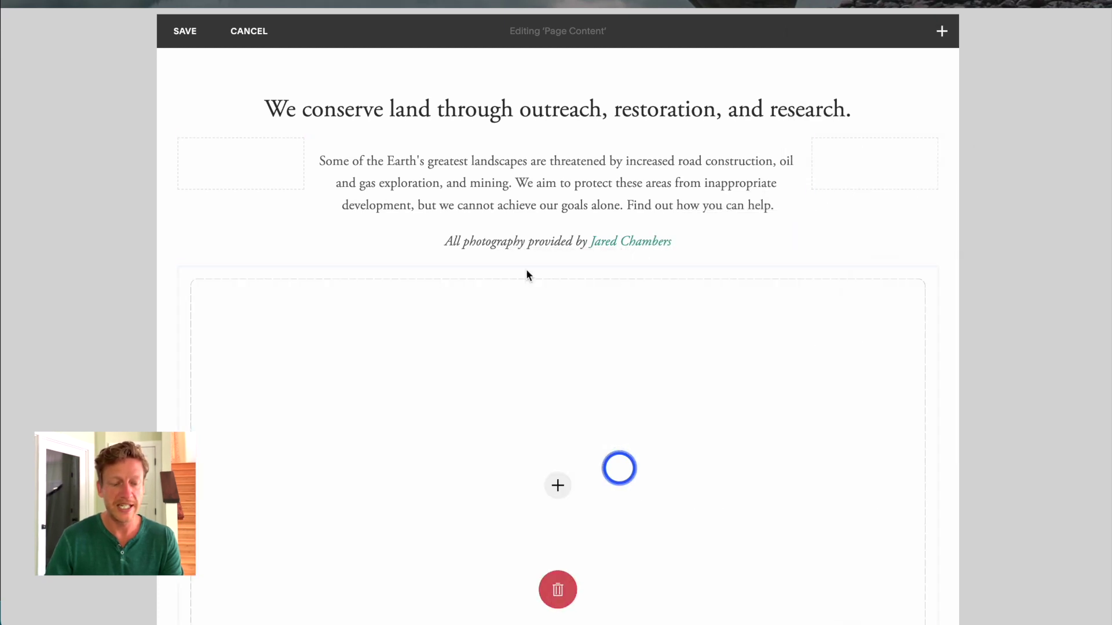
pyautogui.scroll(-2, 526, 268)
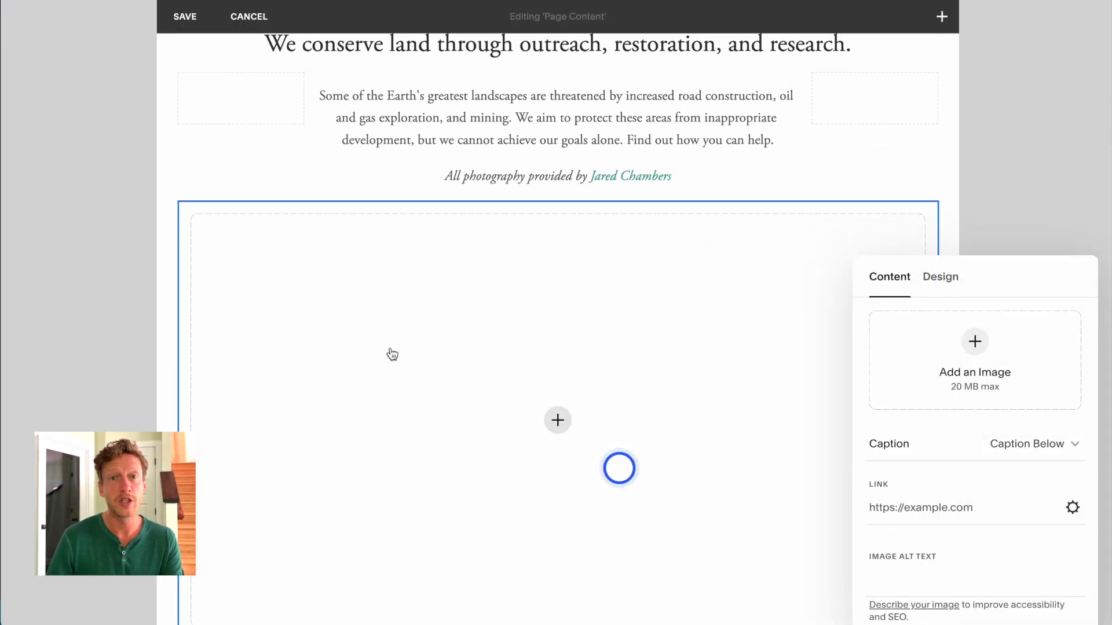
pyautogui.click(951, 103)
# Step: Look over the page's About and Take Action sections and return to the introduction
pyautogui.scroll(-10, 1028, 180)
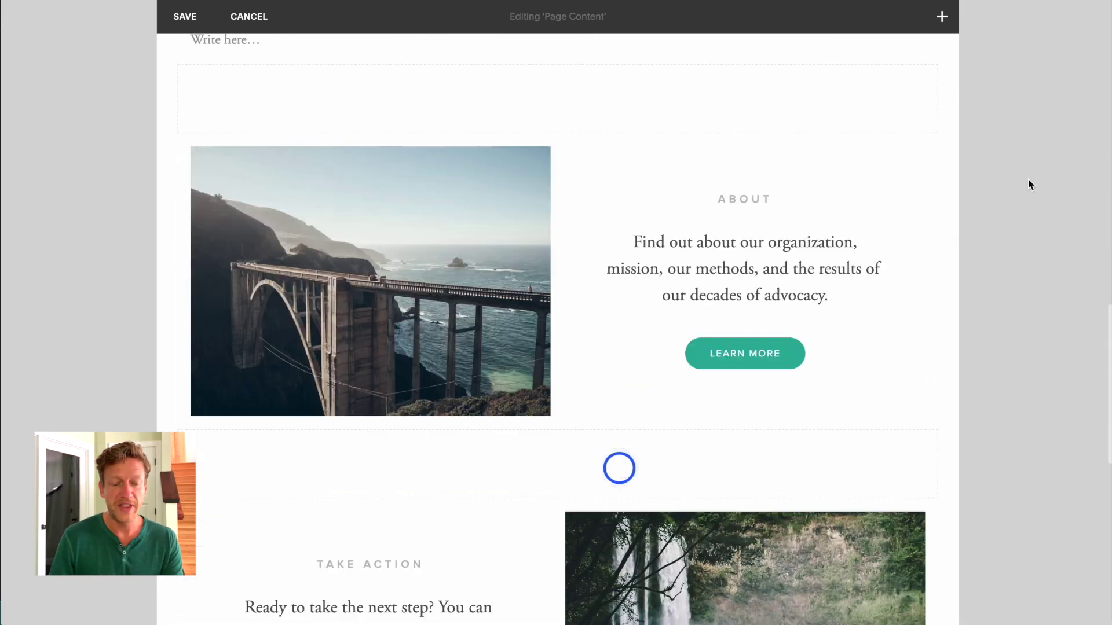
pyautogui.scroll(-8, 1027, 178)
pyautogui.scroll(4, 1027, 178)
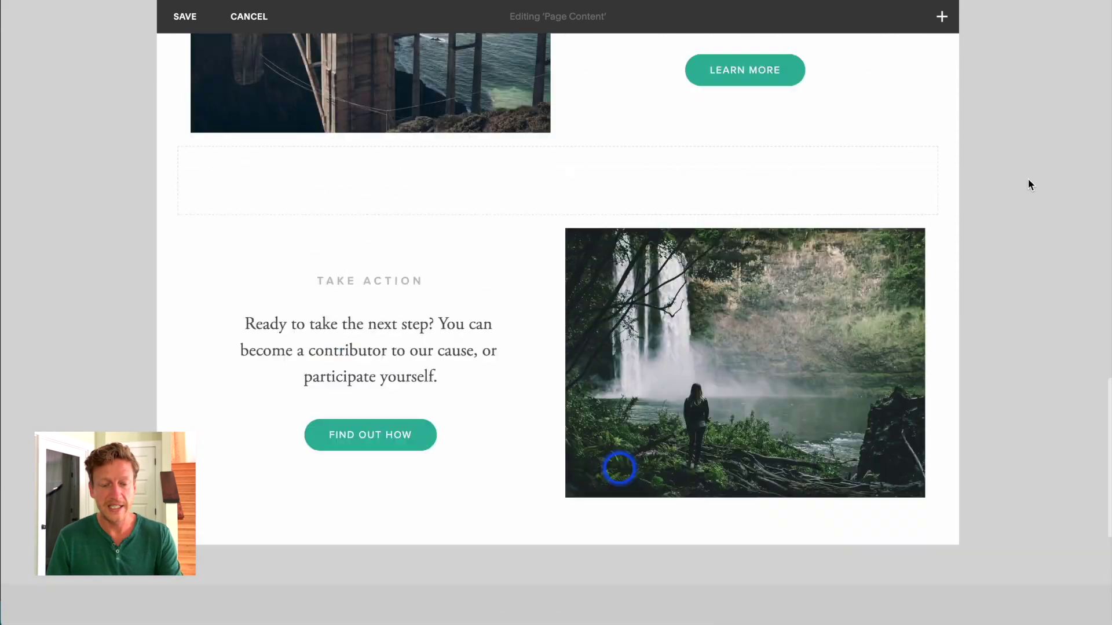
pyautogui.scroll(4, 1027, 179)
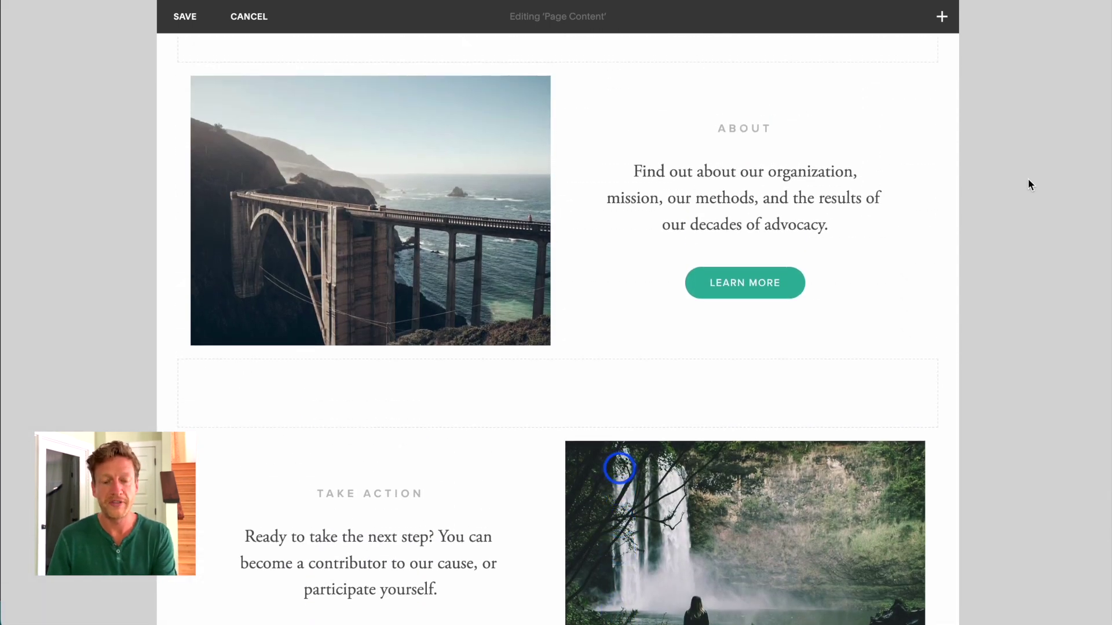
pyautogui.scroll(1, 1028, 180)
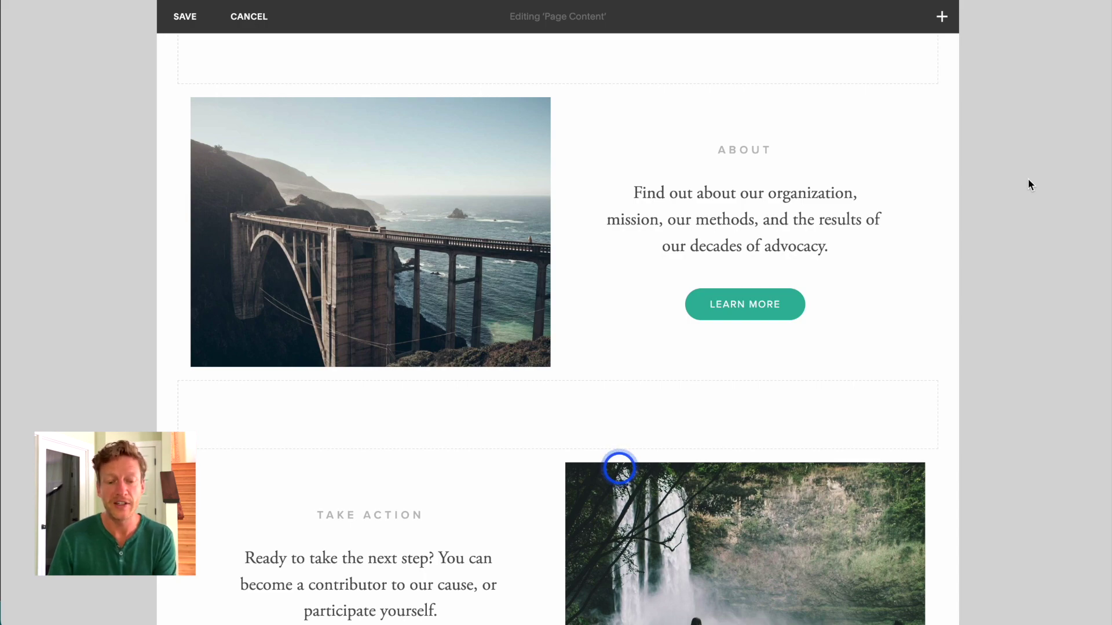
pyautogui.scroll(10, 1028, 179)
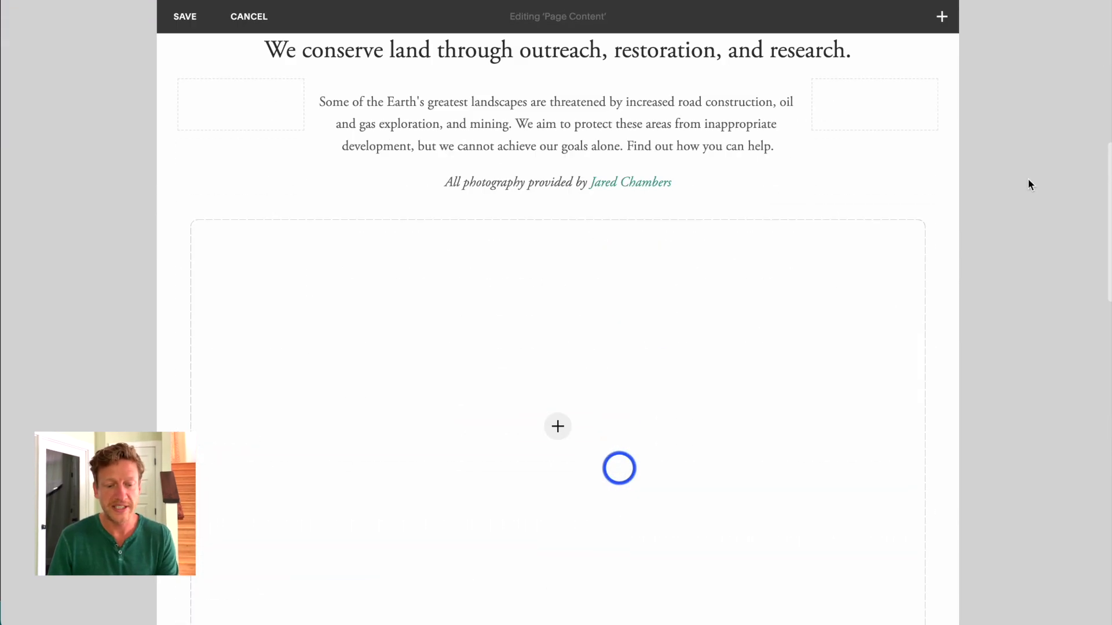
# Step: Open the AI writing assistant for the introductory paragraph and choose the prompt "Write a paragraph about..."
pyautogui.click(471, 126)
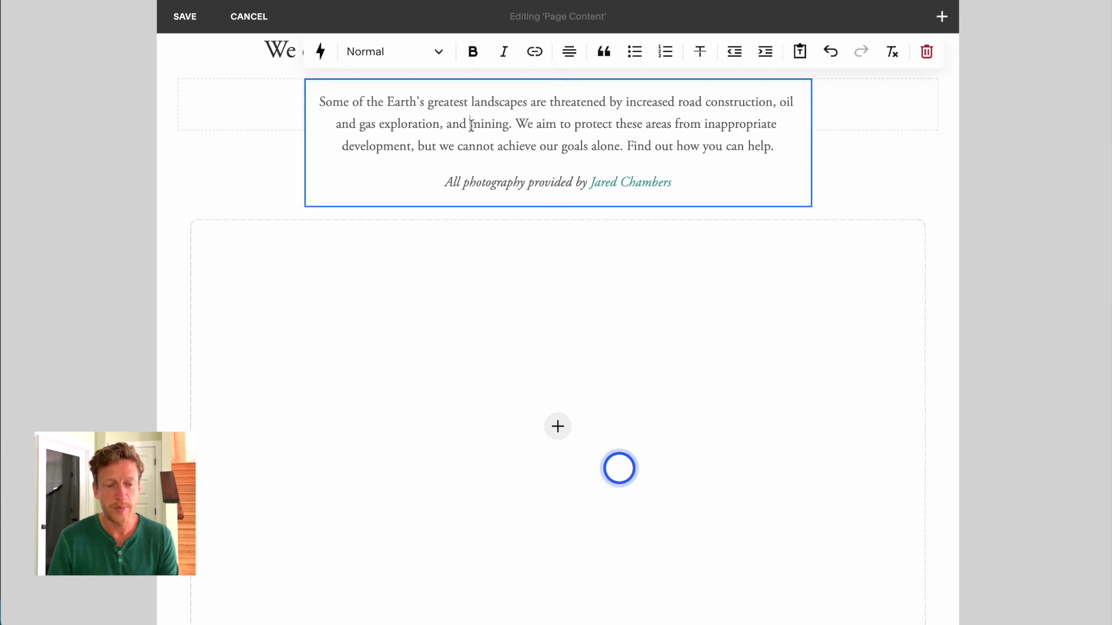
pyautogui.scroll(1, 472, 125)
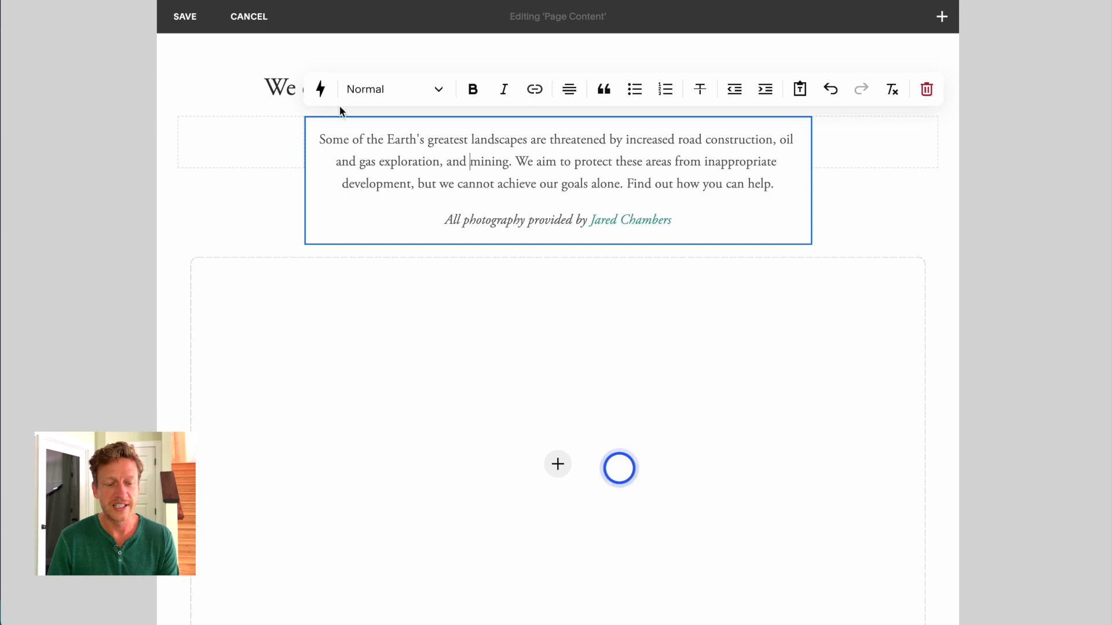
pyautogui.click(320, 89)
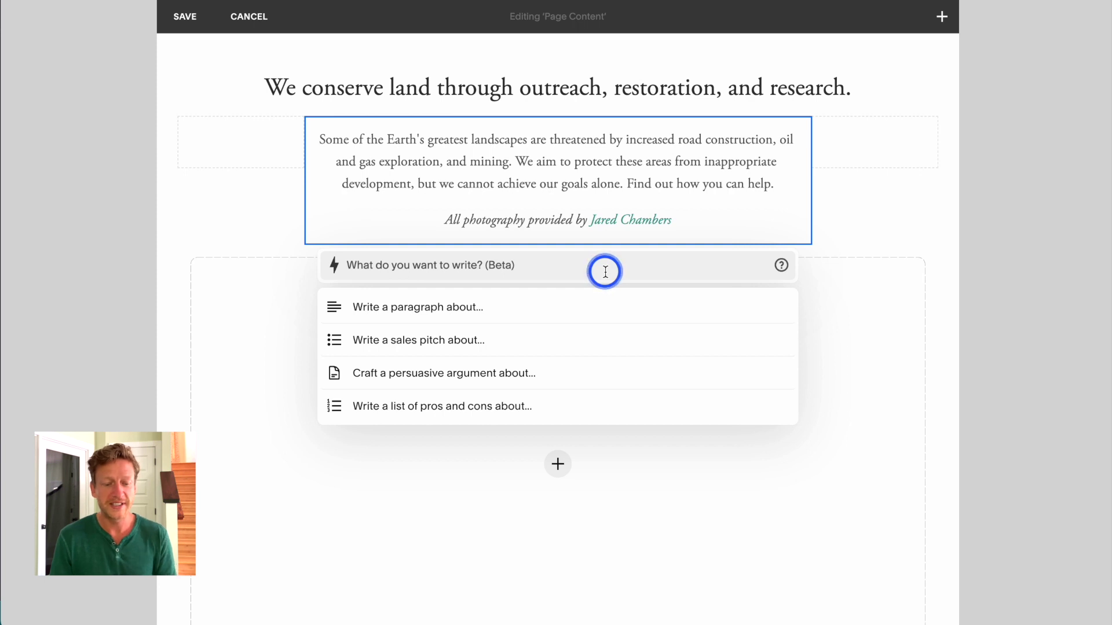
pyautogui.click(479, 309)
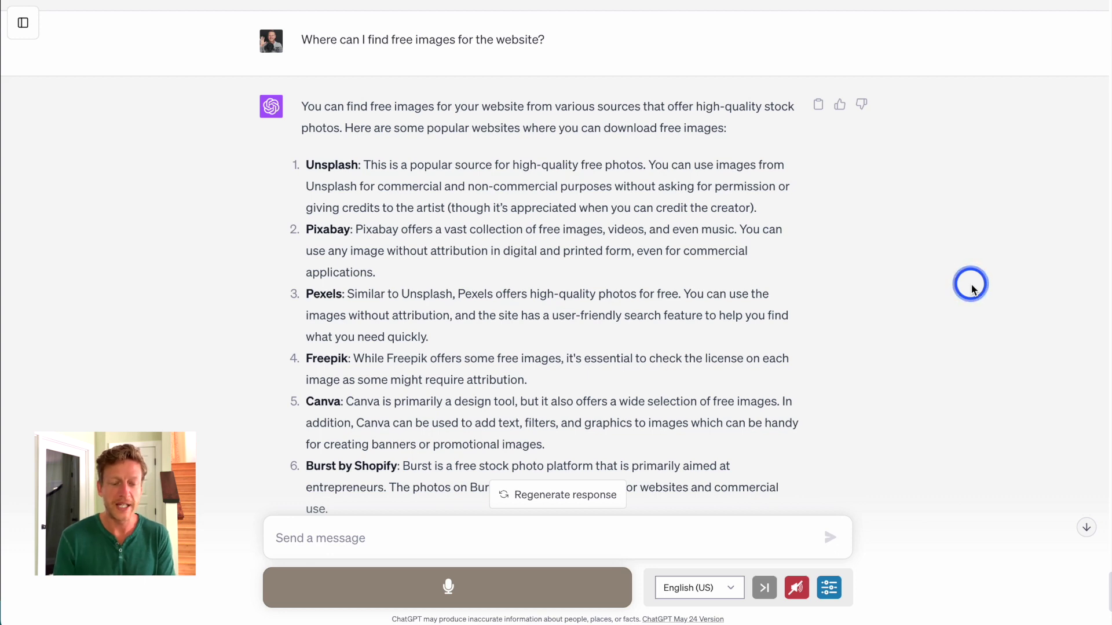
# Step: Switch to ChatGPT and examine its list of sources for free website images
pyautogui.scroll(-2, 972, 287)
pyautogui.scroll(-2, 973, 287)
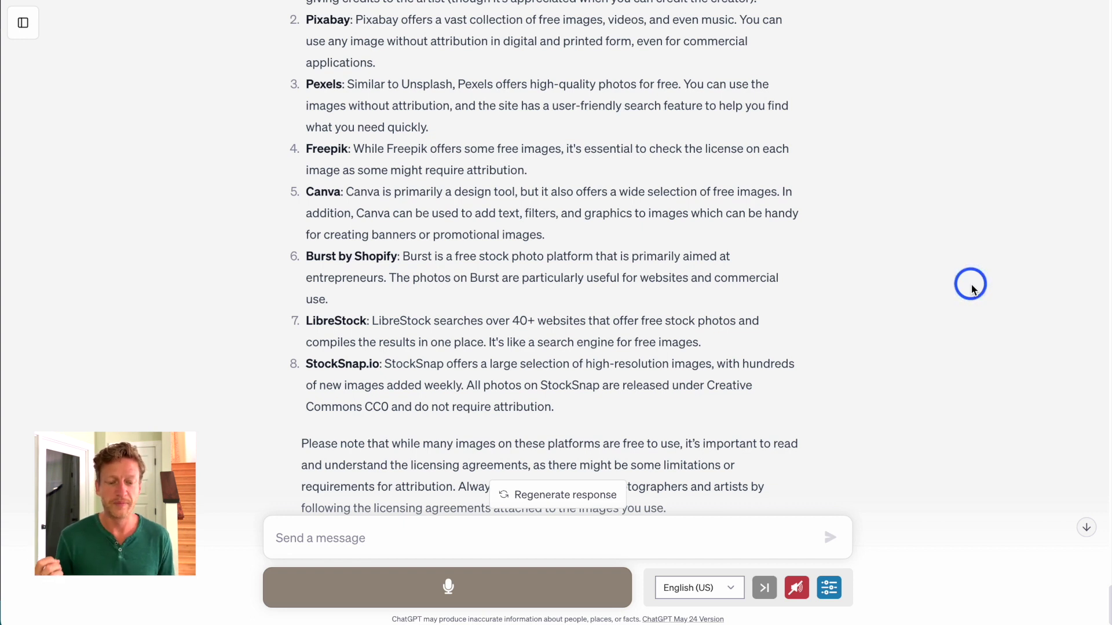
pyautogui.scroll(3, 973, 288)
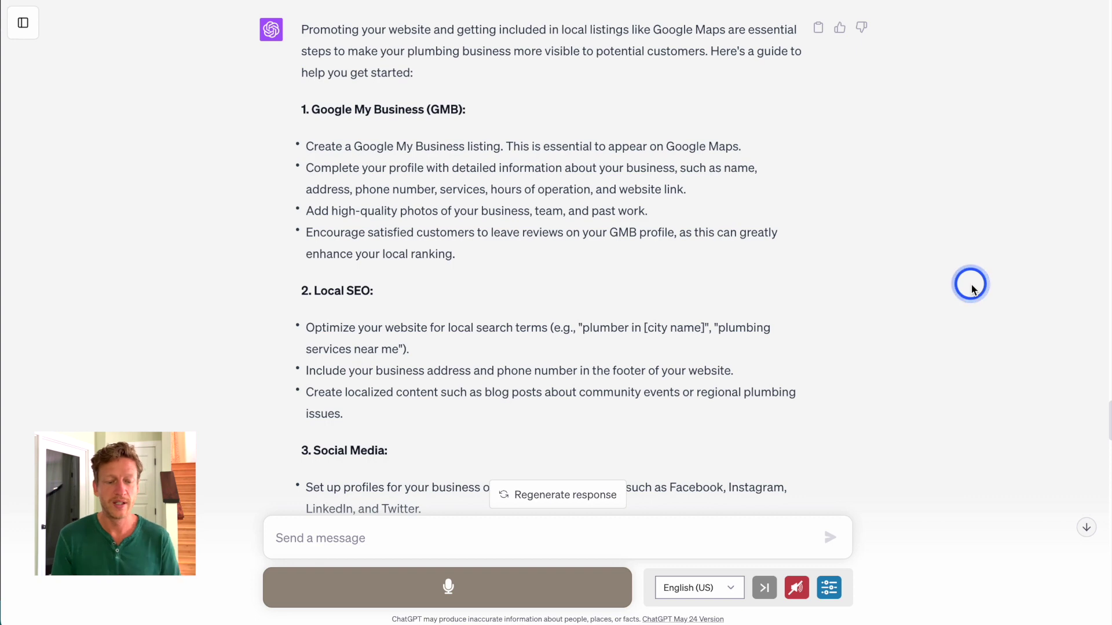
# Step: Read the chat's guide to promoting the plumbing website and getting it into local listings
pyautogui.scroll(-2, 972, 289)
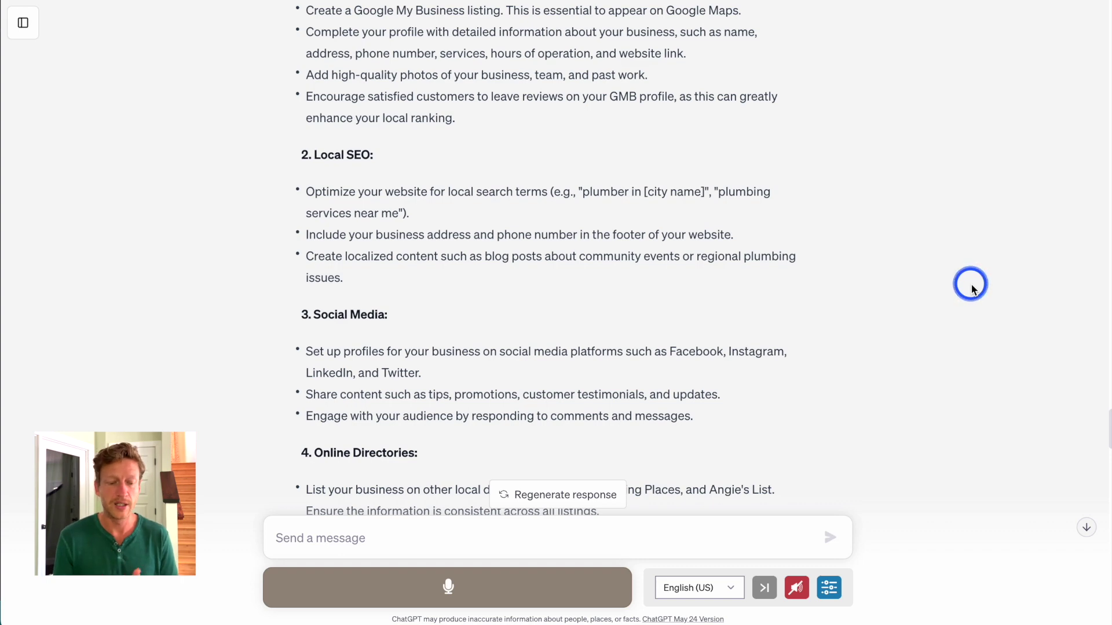
pyautogui.scroll(-2, 972, 287)
pyautogui.scroll(-5, 972, 288)
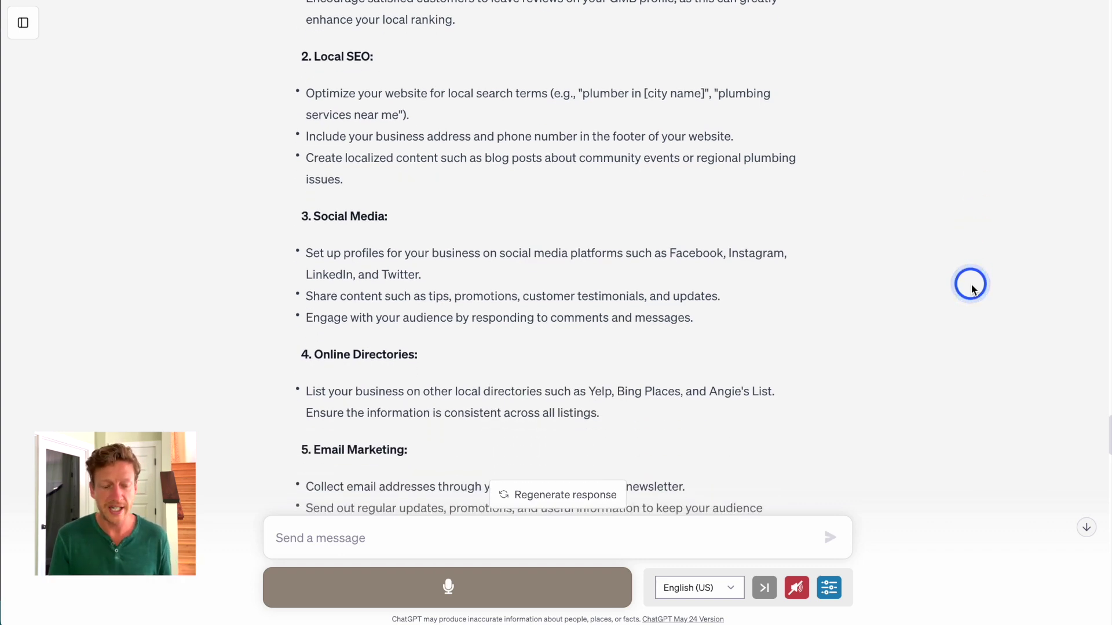
pyautogui.scroll(-2, 972, 288)
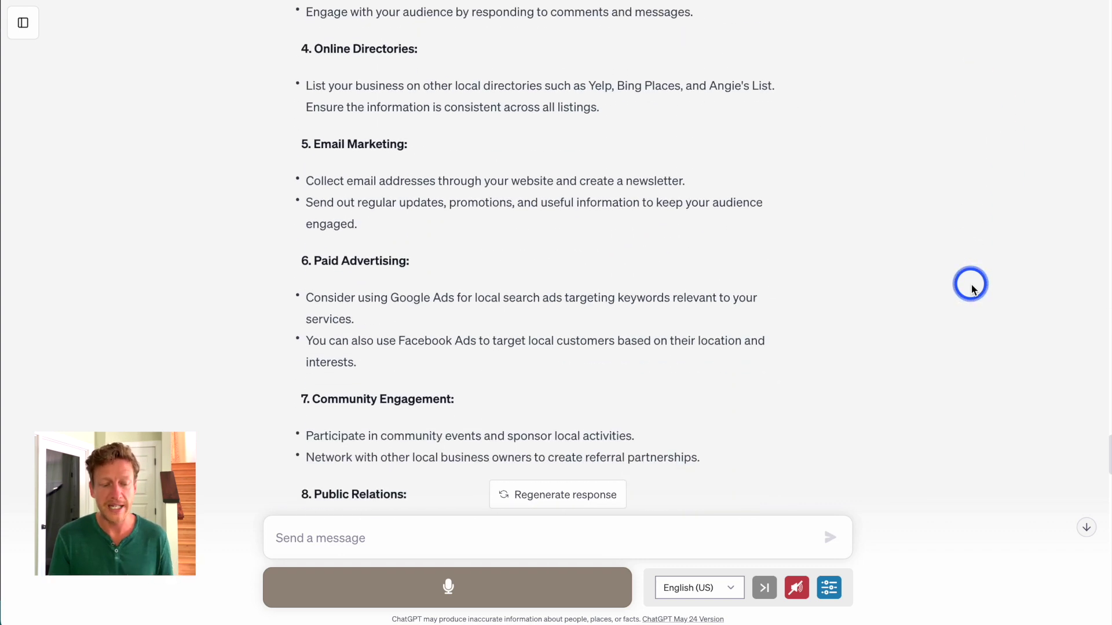
pyautogui.scroll(-2, 972, 288)
pyautogui.scroll(9, 971, 288)
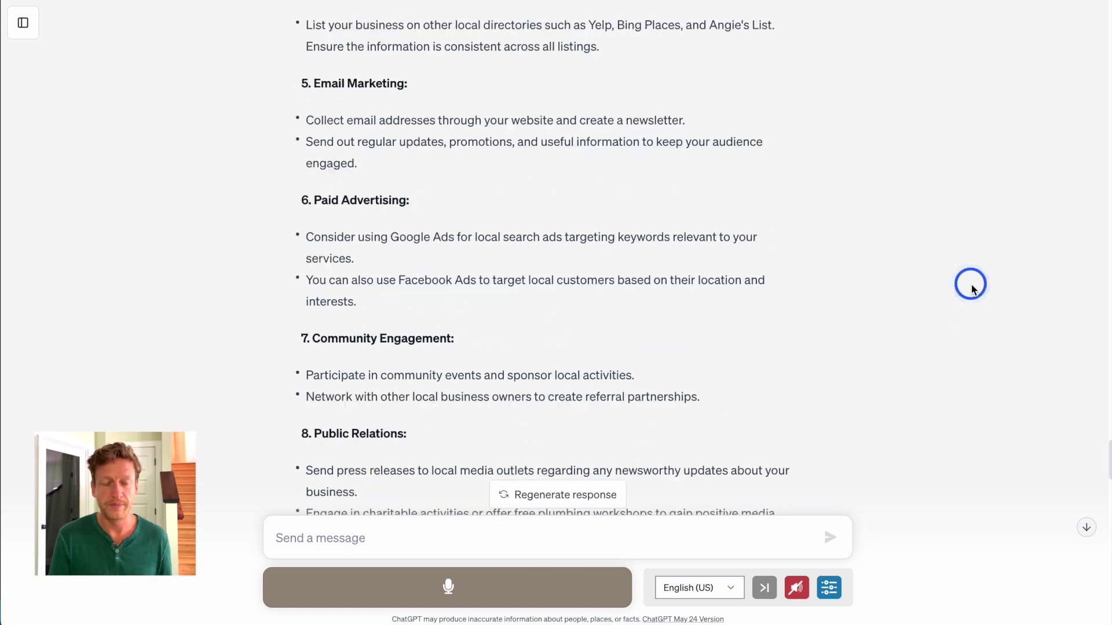
pyautogui.scroll(4, 972, 288)
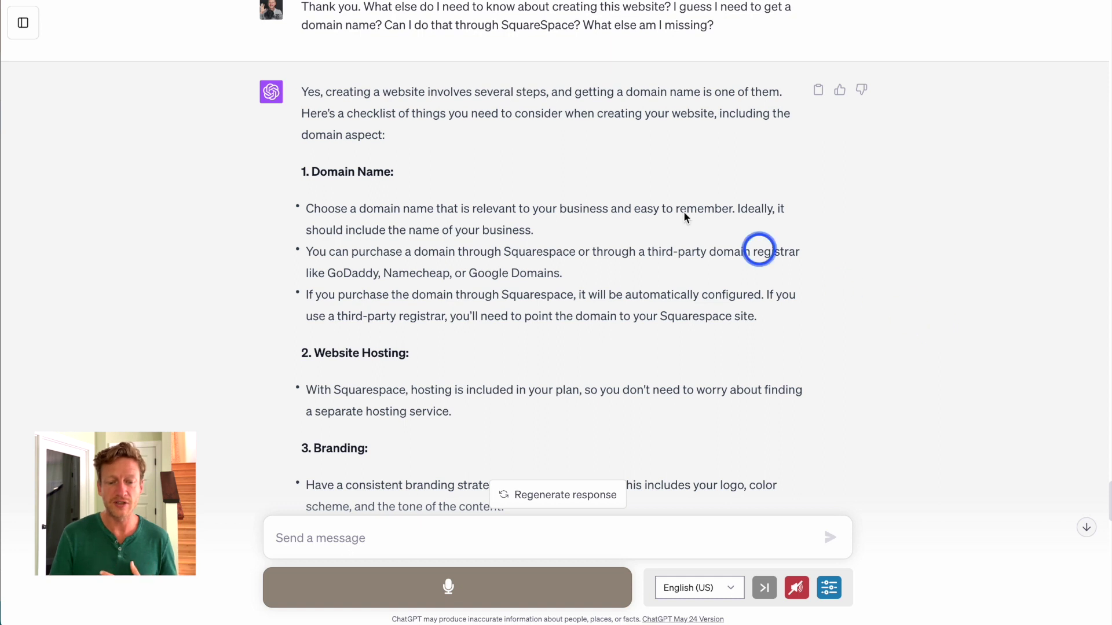
# Step: Read through the chat's website creation checklist, from the domain name and hosting advice to the testing section and closing maintenance note
pyautogui.moveTo(390, 134); pyautogui.dragTo(300, 112)
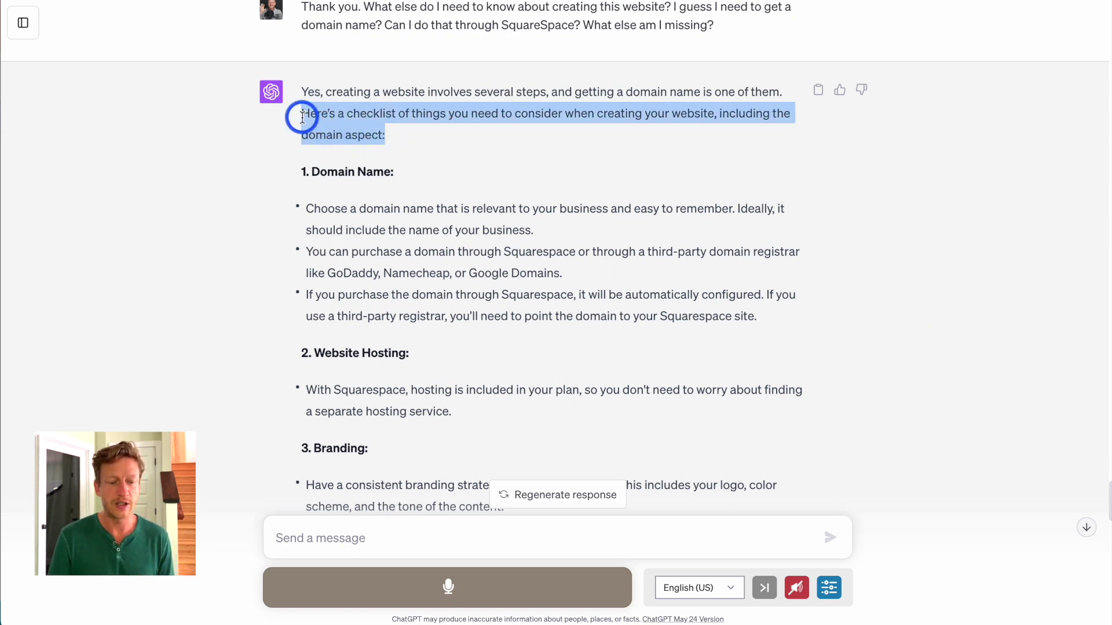
pyautogui.click(1061, 302)
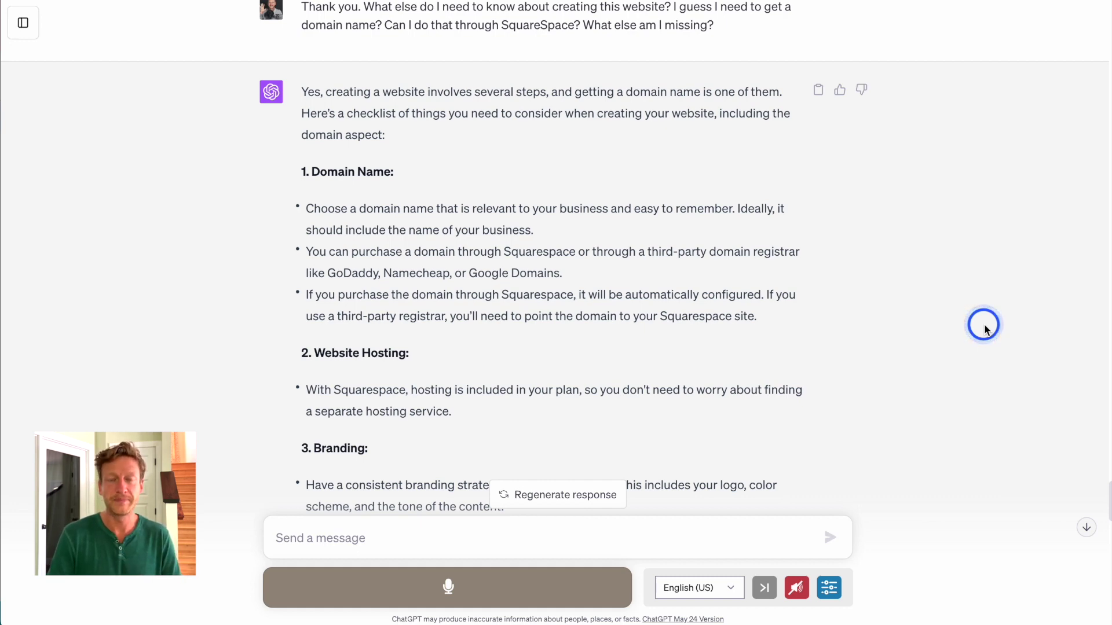
pyautogui.scroll(-3, 984, 328)
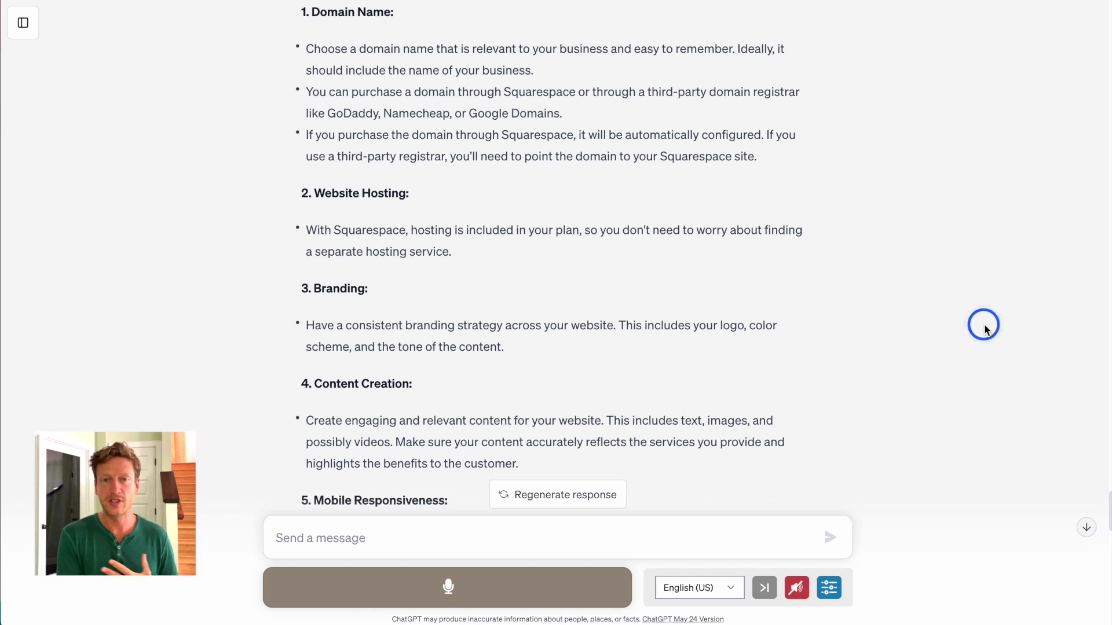
pyautogui.scroll(-2, 985, 329)
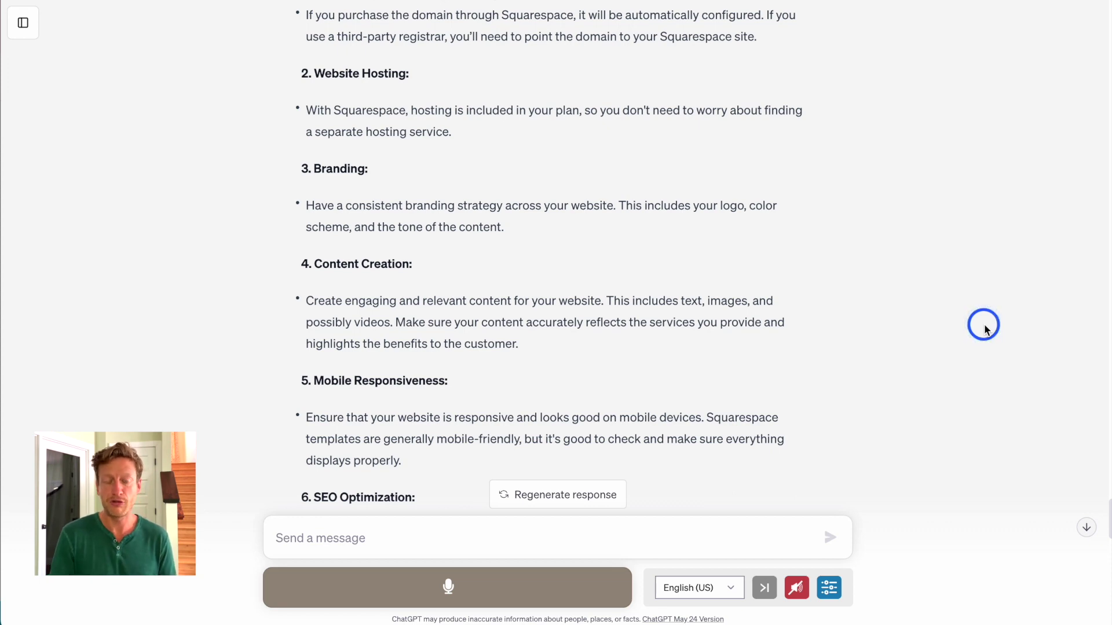
pyautogui.scroll(-4, 985, 329)
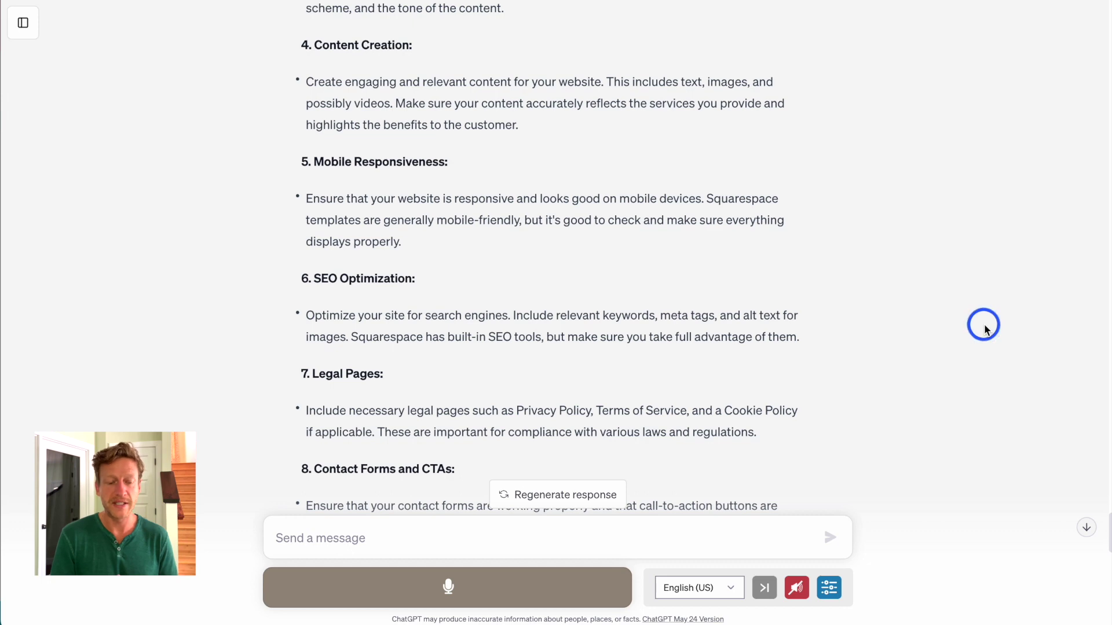
pyautogui.scroll(-3, 985, 329)
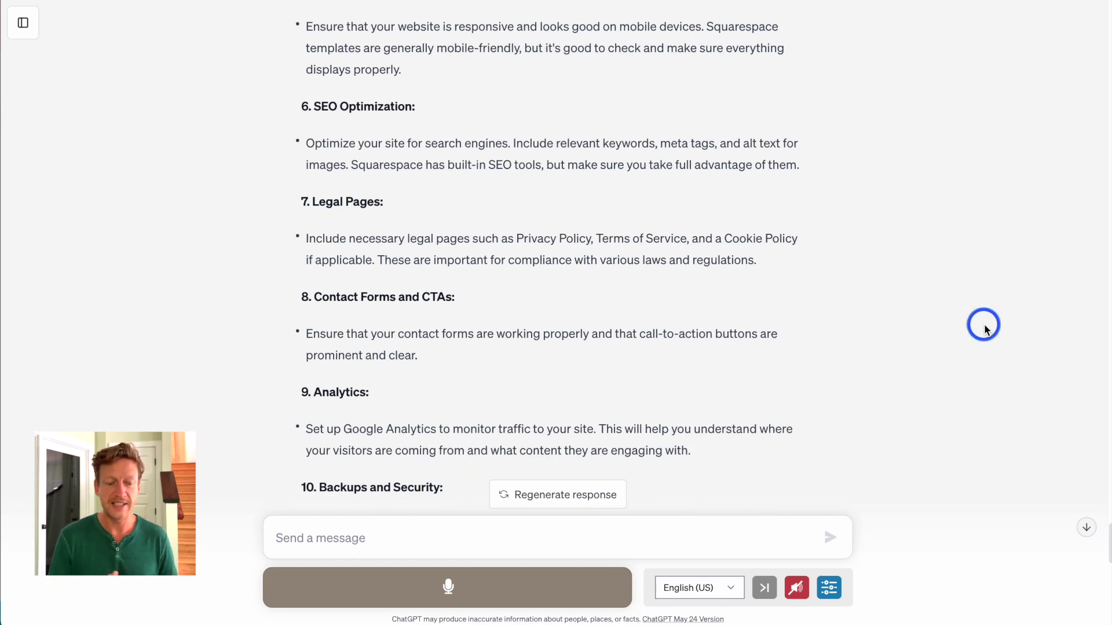
pyautogui.scroll(-4, 984, 329)
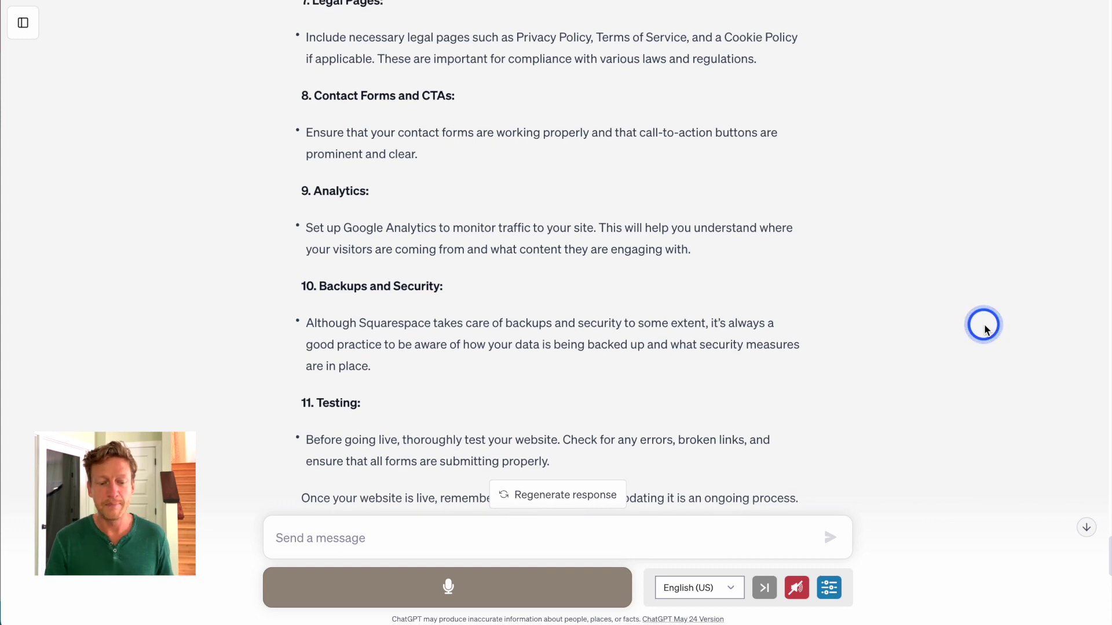
pyautogui.scroll(-4, 984, 329)
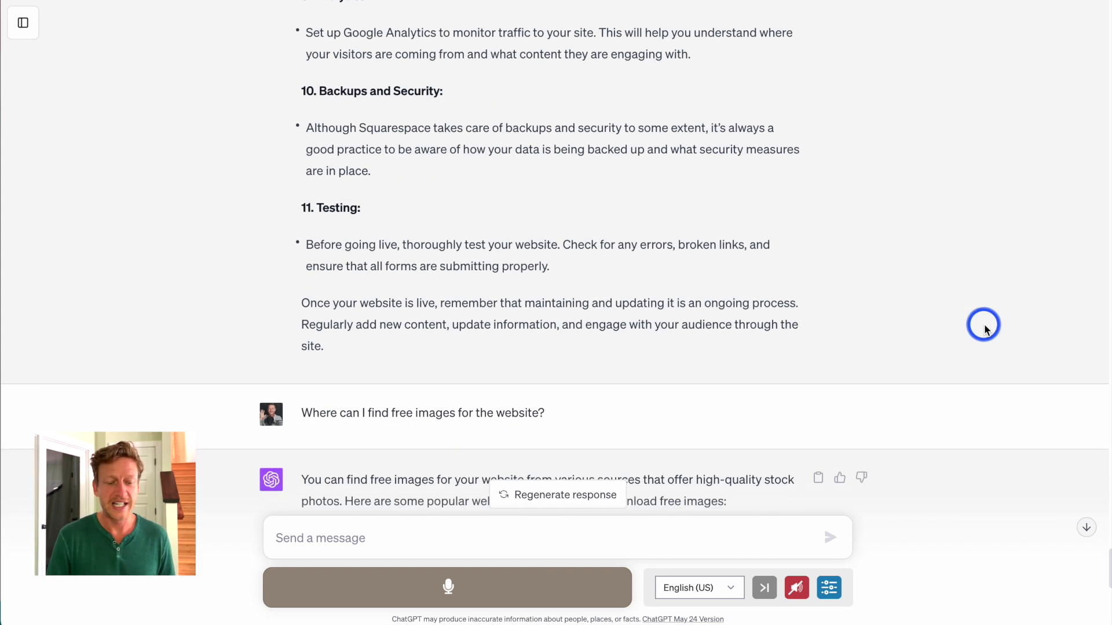